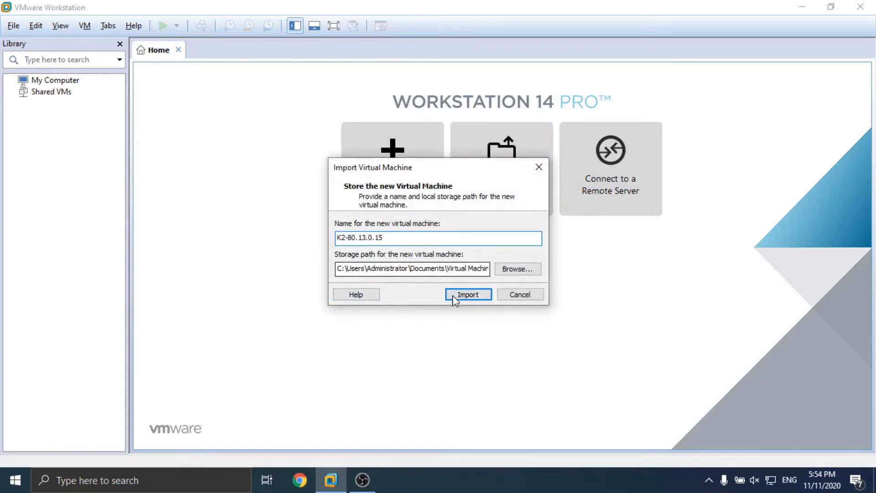
# Step: Rename the virtual machine from K2-80.13.0.15 to Yeastar-K2 and start the import
pyautogui.doubleClick(407, 236)
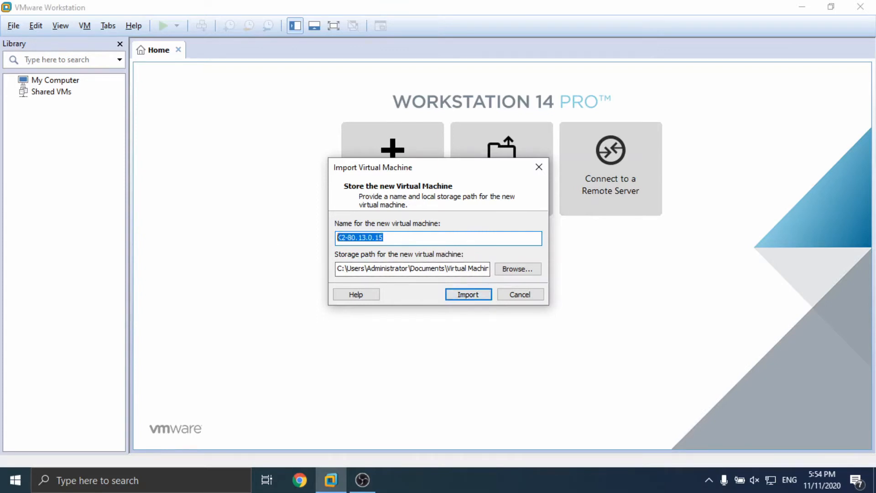
pyautogui.write('Yeastar-K2')
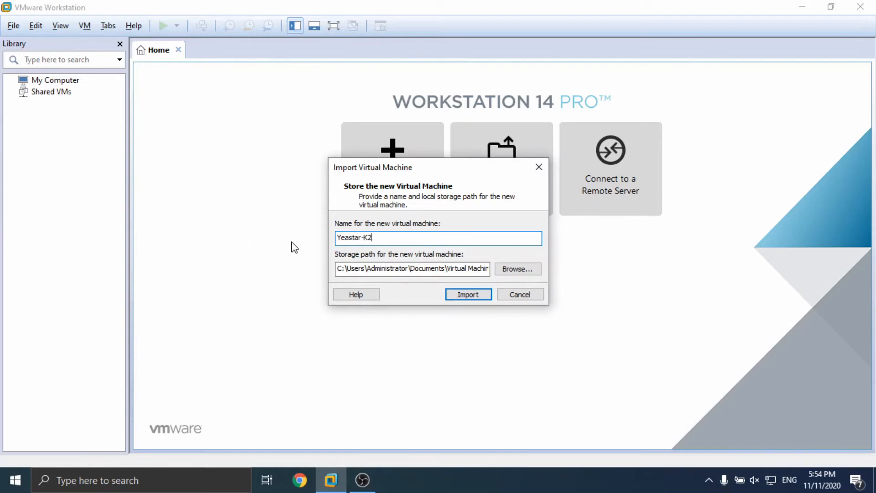
pyautogui.click(467, 293)
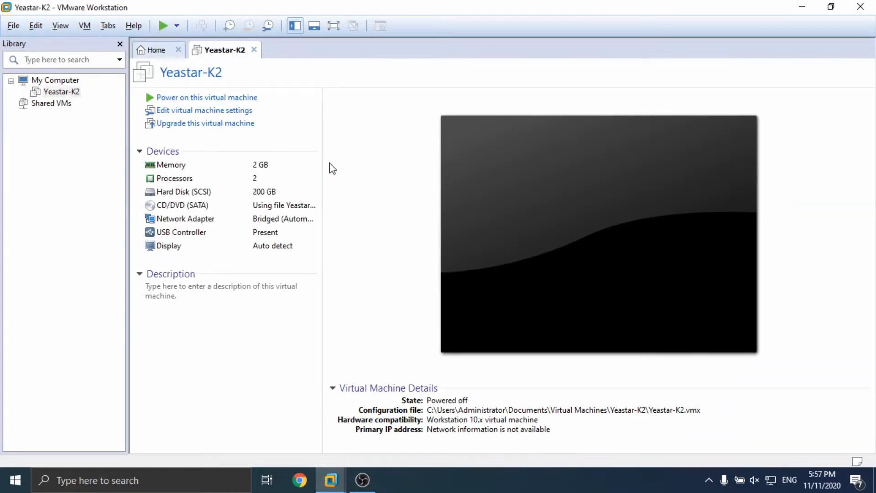
# Step: Select the Memory device on the imported Yeastar-K2 summary page
pyautogui.click(213, 170)
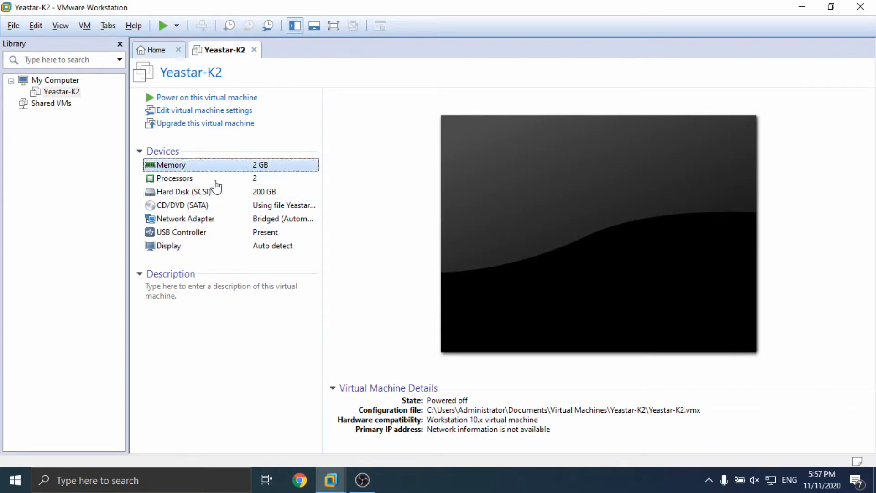
# Step: Change Yeastar-K2's memory from 2048 MB to 4096 MB in Virtual Machine Settings
pyautogui.hotkey('ctrl', 'd')
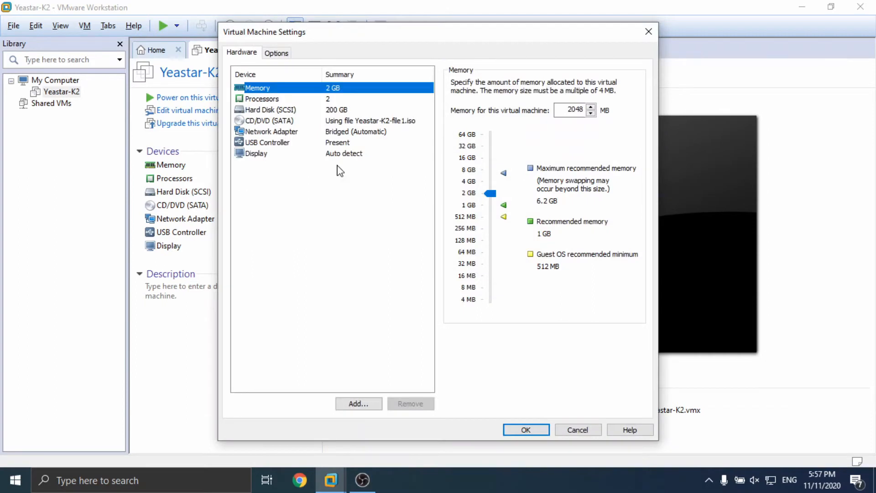
pyautogui.click(301, 99)
pyautogui.click(338, 89)
pyautogui.doubleClick(569, 110)
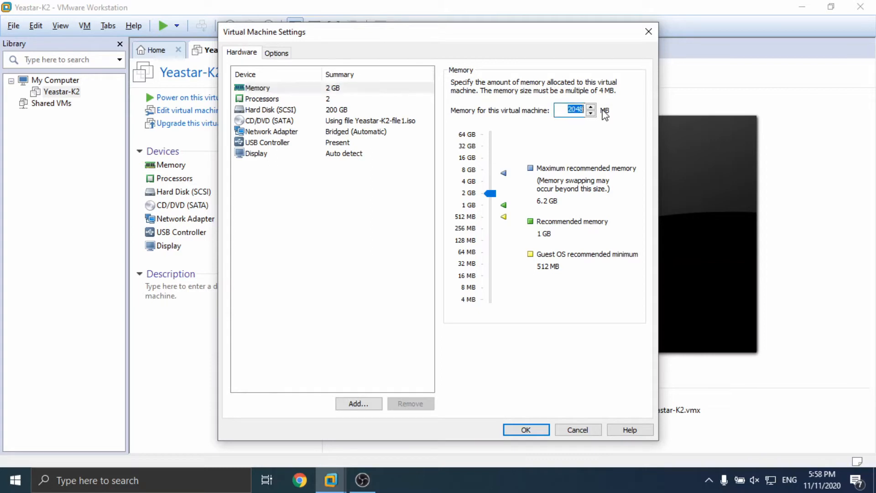
pyautogui.write('4096')
pyautogui.click(526, 430)
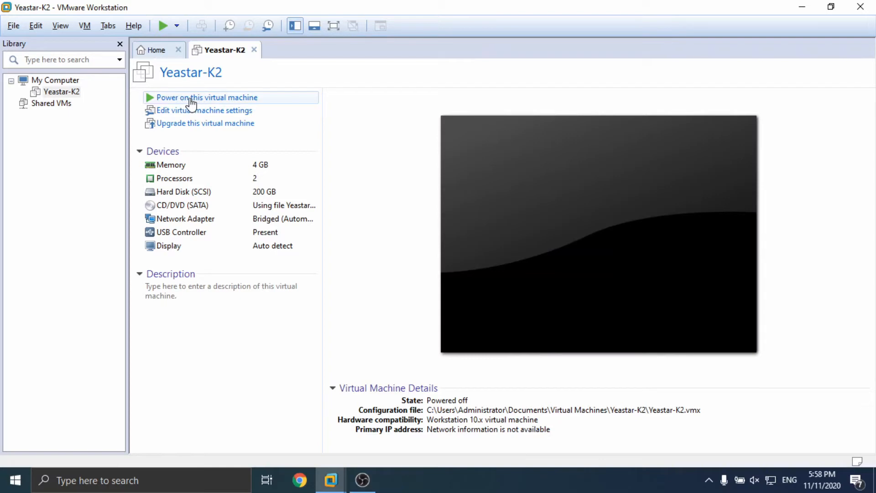
# Step: Power on Yeastar-K2, dismiss the Removable Devices hint, and focus the console
pyautogui.click(163, 27)
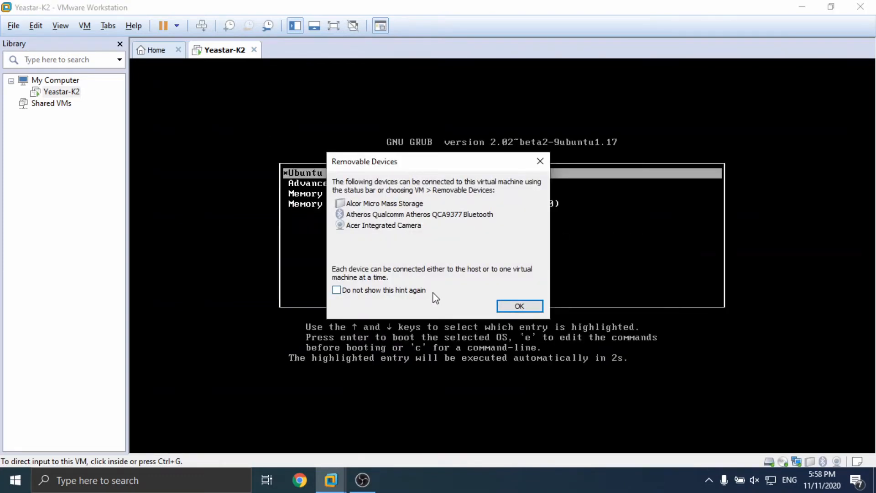
pyautogui.click(519, 307)
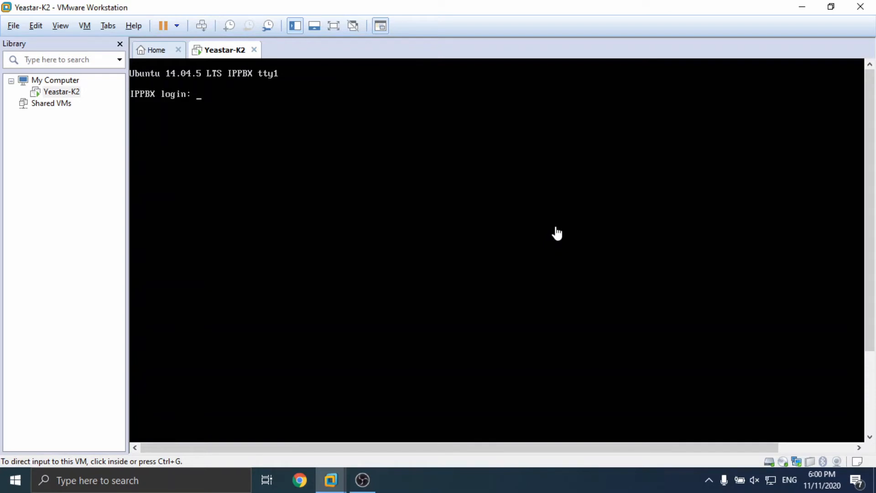
pyautogui.click(364, 201)
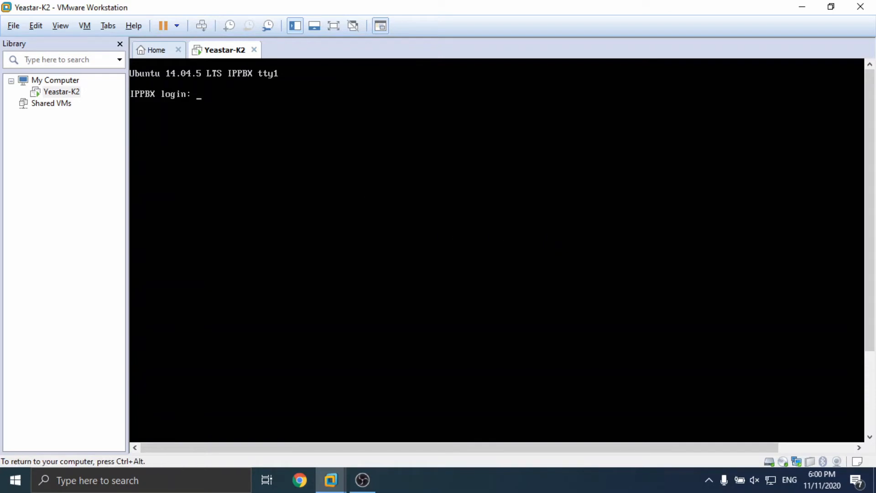
# Step: Log in to the PBX console with the support account and its password
pyautogui.write('support')
pyautogui.press('Return')
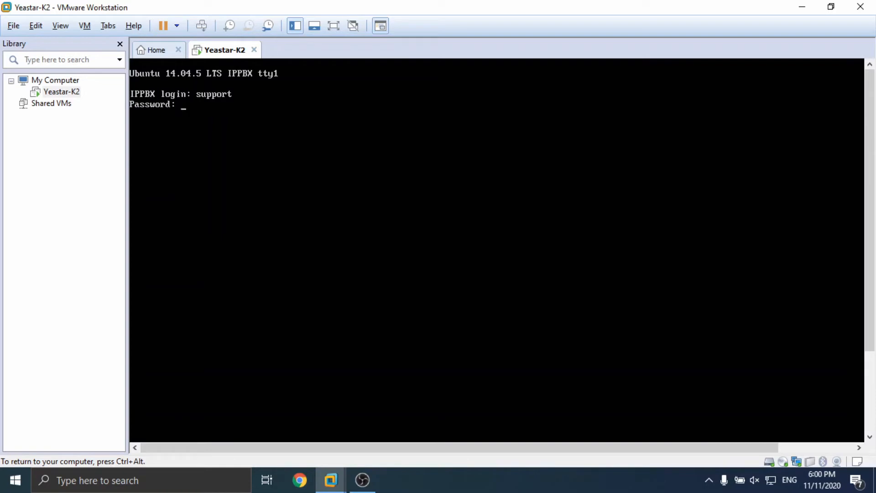
pyautogui.press('Return')
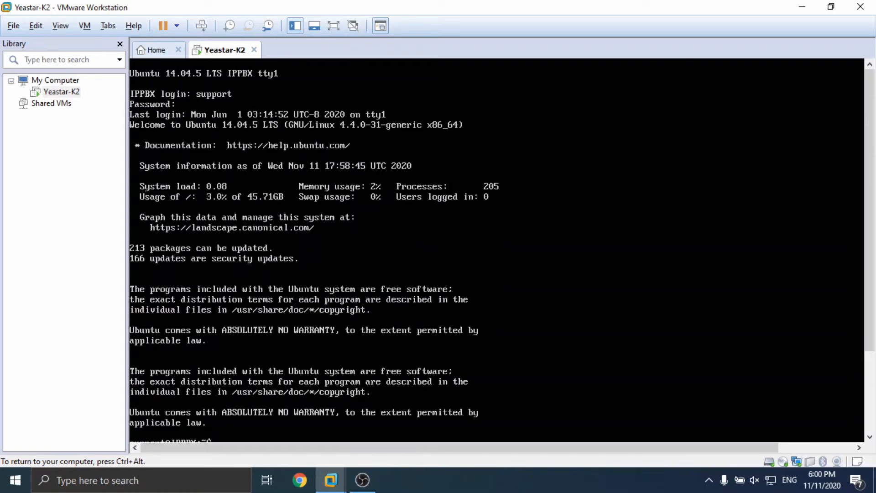
pyautogui.hotkey('ctrl', 'alt')
pyautogui.scroll(-3, 455, 268)
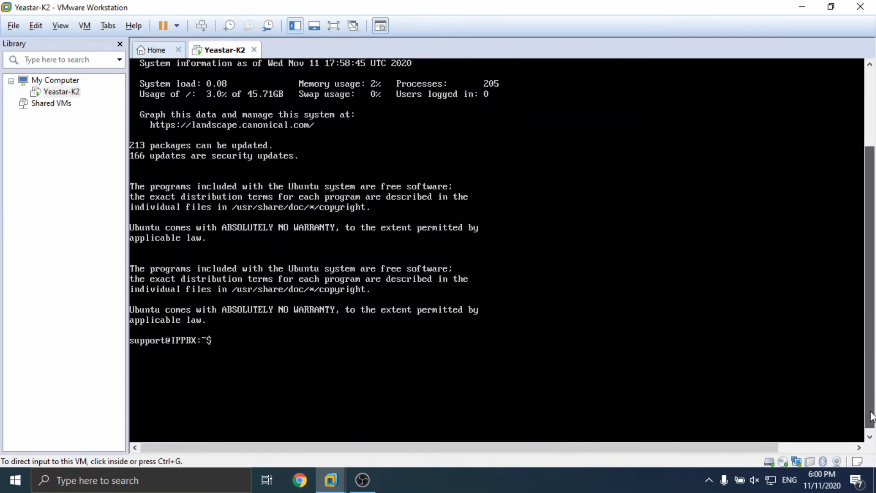
# Step: Run ifconfig to show eth0 at 192.168.5.150, then release input to the host
pyautogui.click(455, 268)
pyautogui.write('if')
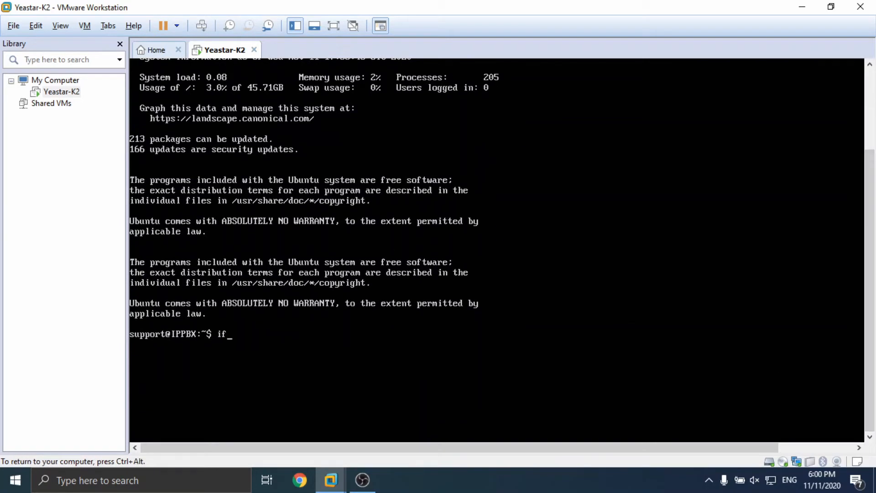
pyautogui.write('config')
pyautogui.press('Return')
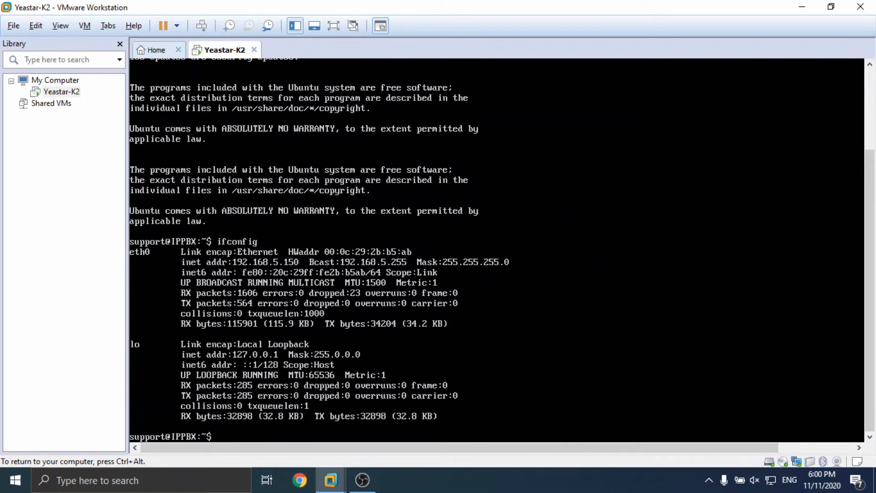
pyautogui.hotkey('ctrl', 'alt')
pyautogui.hotkey('ctrl', 'g')
pyautogui.hotkey('ctrl', 'alt')
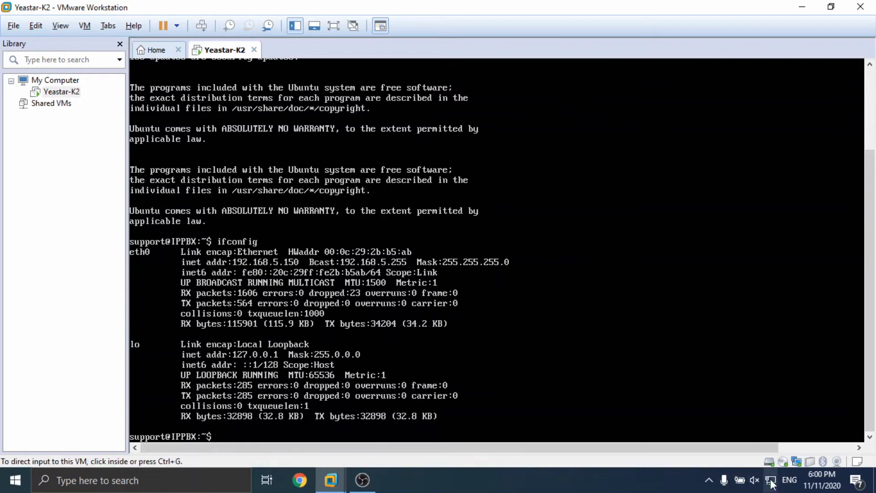
# Step: Open Network Connections and the Yeastar Ethernet adapter's status window
pyautogui.rightClick(770, 481)
pyautogui.click(770, 463)
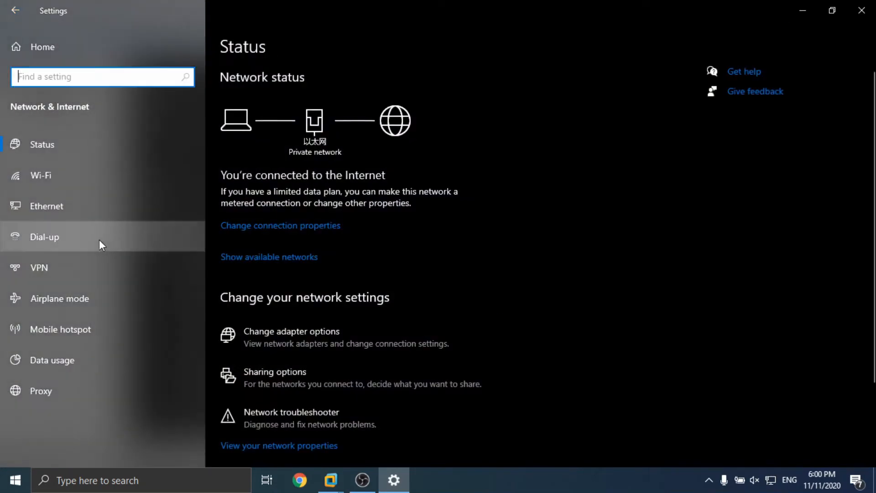
pyautogui.click(49, 205)
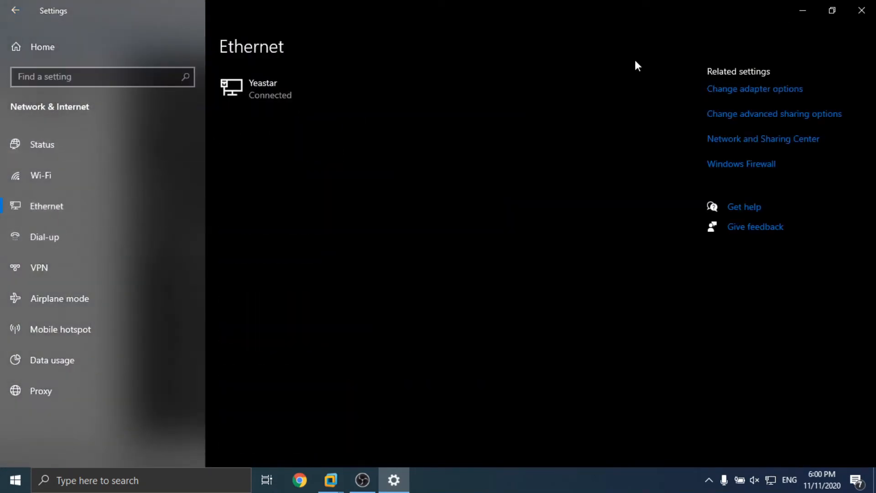
pyautogui.click(752, 91)
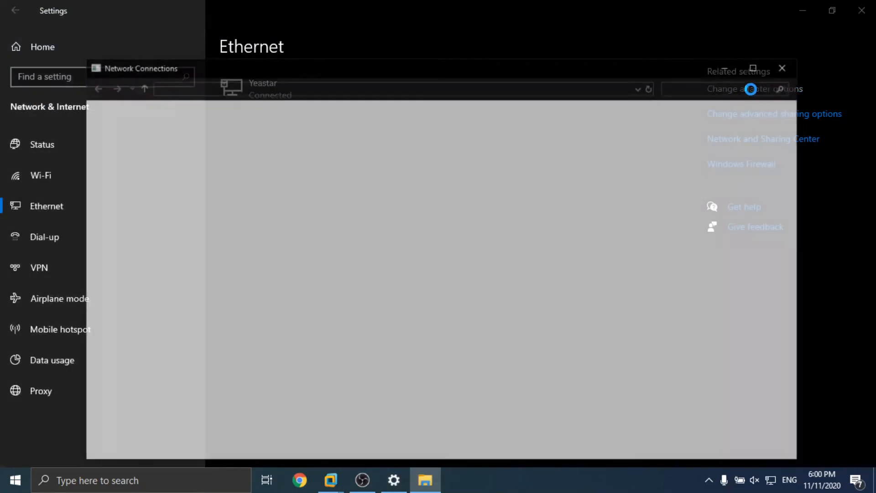
pyautogui.click(165, 180)
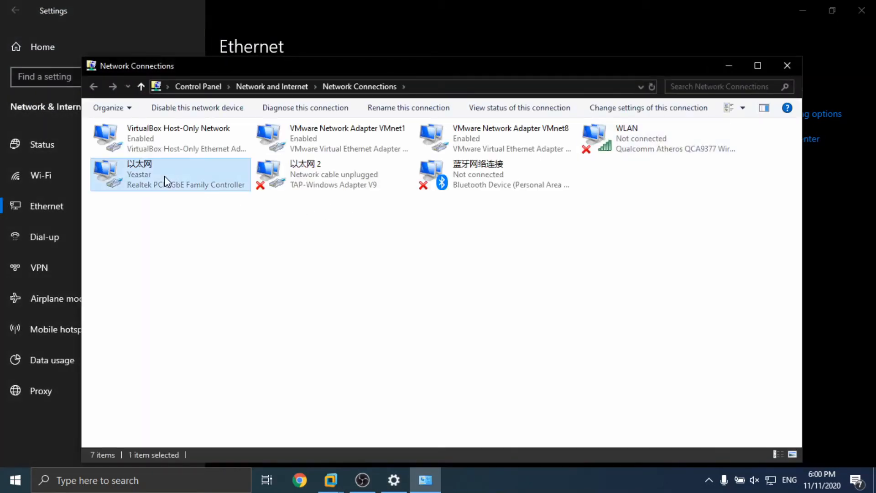
pyautogui.doubleClick(165, 180)
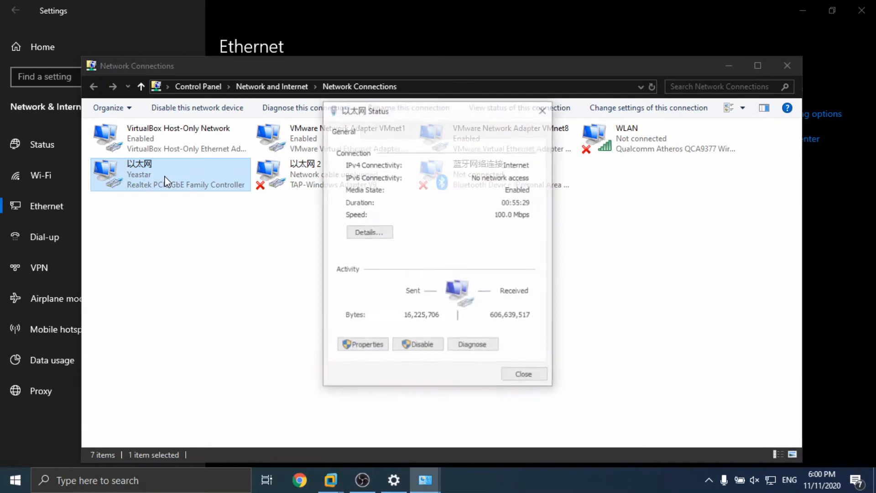
# Step: Add IP address 192.168.5.253 with mask 255.255.255.0 in the adapter's advanced IPv4 settings
pyautogui.click(380, 346)
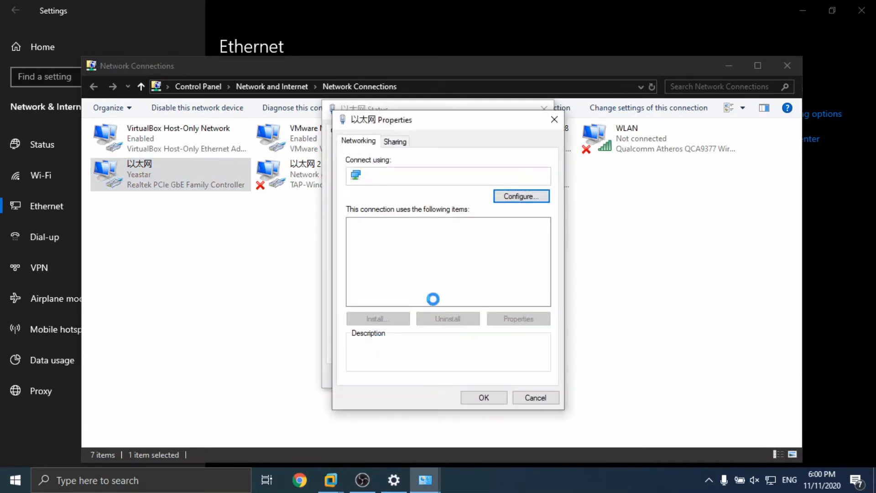
pyautogui.doubleClick(434, 288)
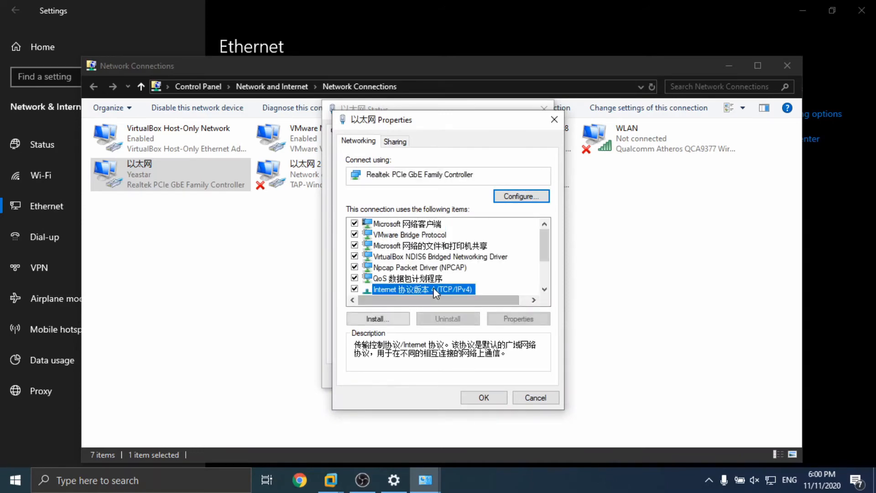
pyautogui.click(568, 410)
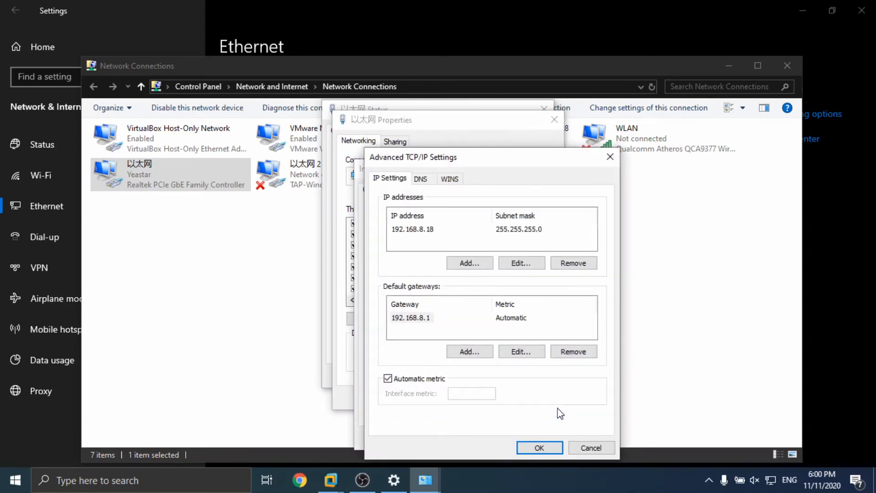
pyautogui.click(465, 264)
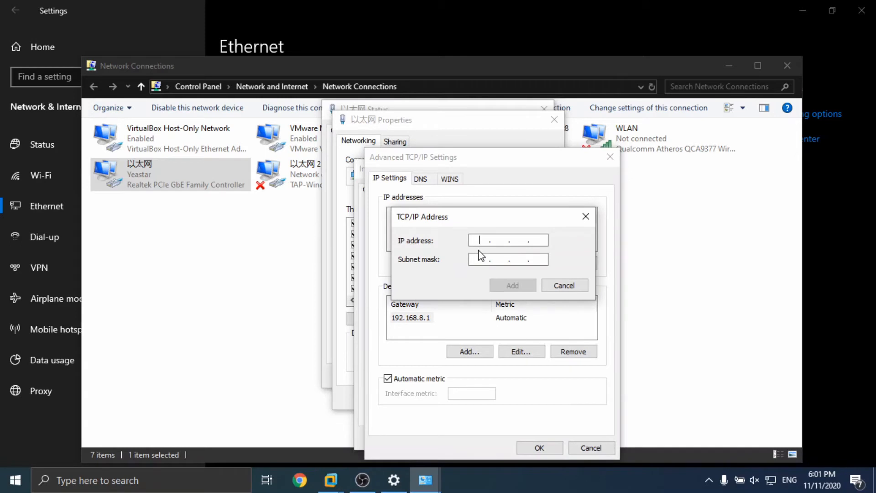
pyautogui.write('192.168.')
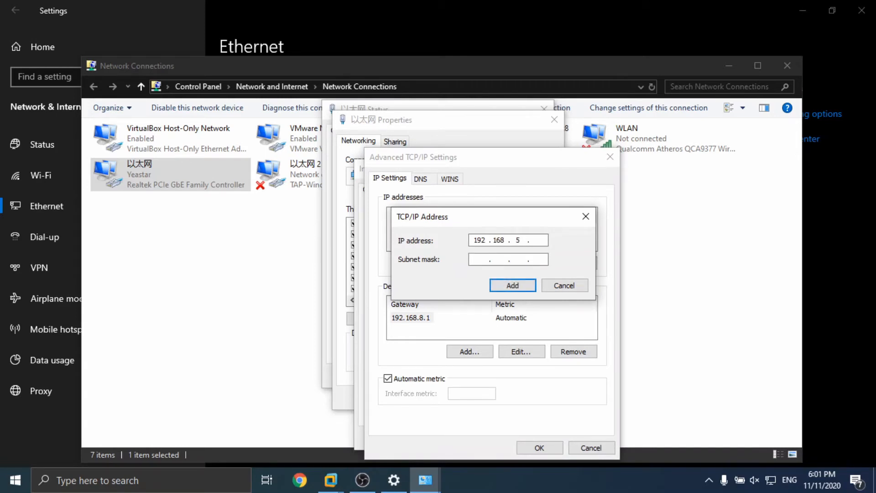
pyautogui.write('525')
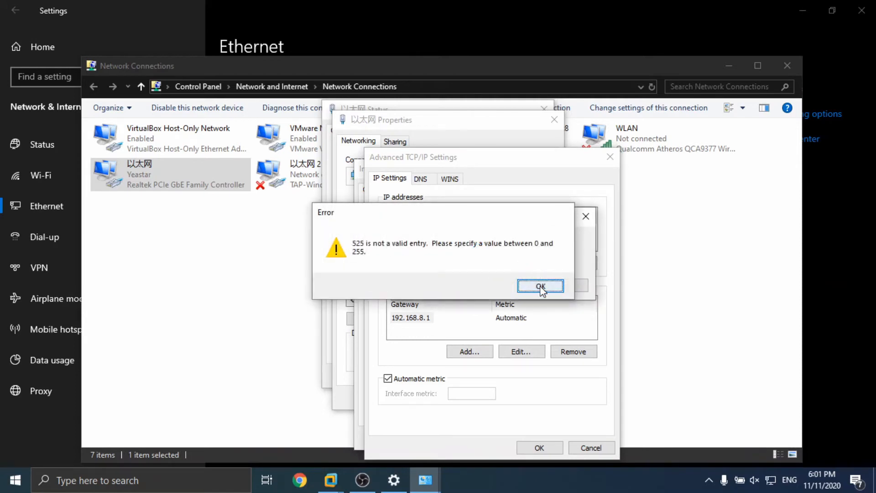
pyautogui.click(540, 286)
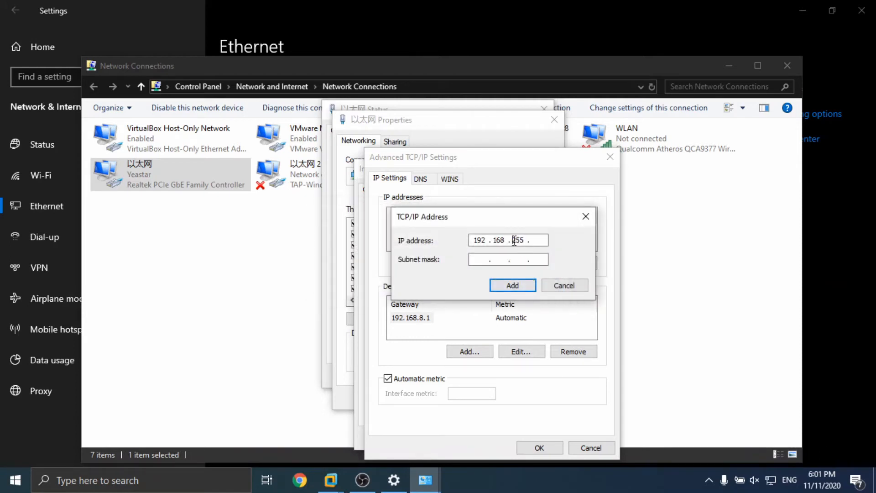
pyautogui.doubleClick(514, 241)
pyautogui.write('5 . 253')
pyautogui.click(491, 258)
pyautogui.click(513, 285)
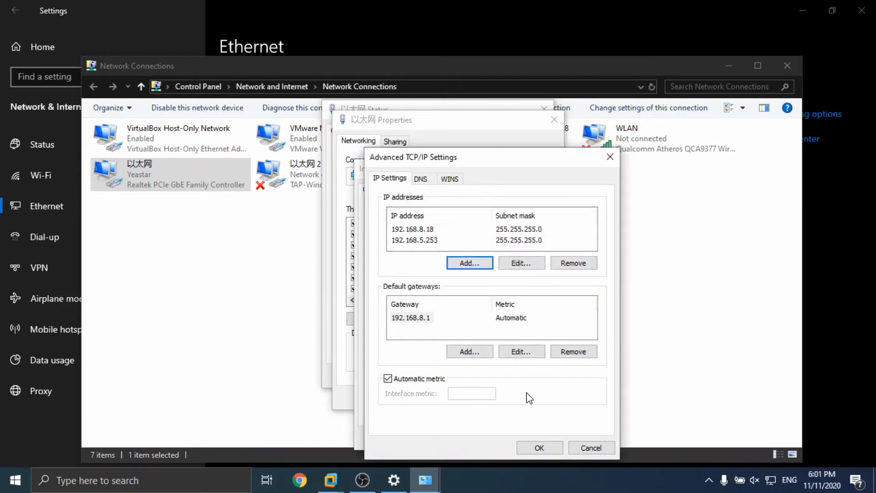
# Step: Confirm the new address through the IPv4, Properties and Status dialogs
pyautogui.click(539, 447)
pyautogui.click(532, 441)
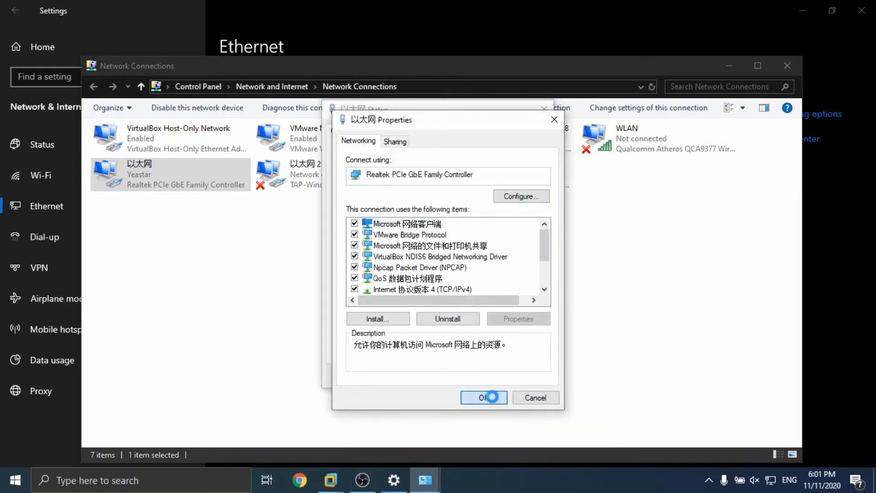
pyautogui.click(488, 397)
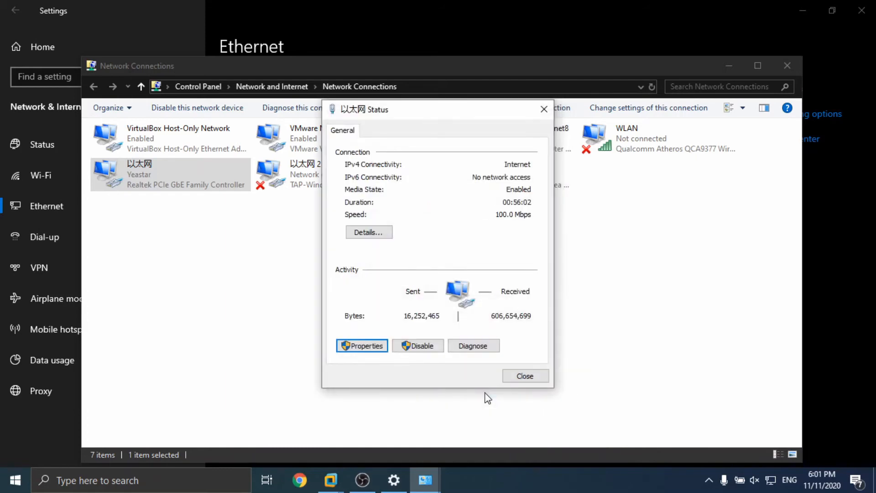
pyautogui.click(514, 376)
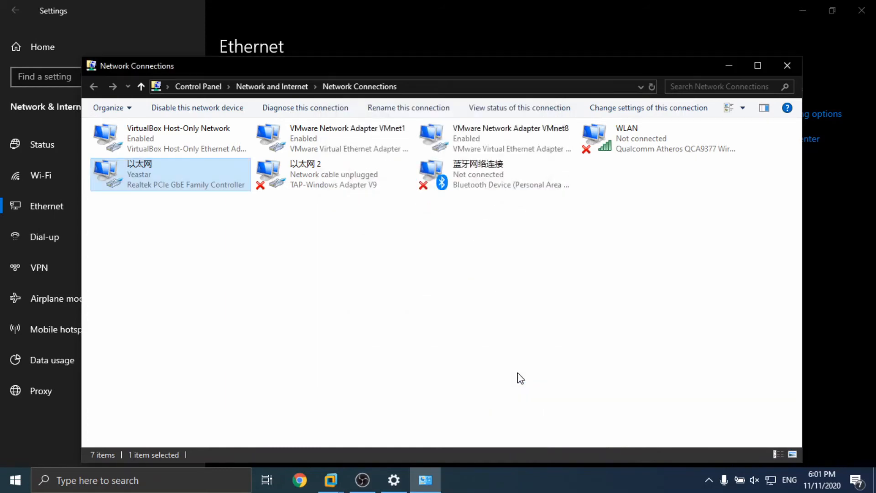
# Step: Close the network windows and launch Command Prompt via a 'cmd' search
pyautogui.click(785, 70)
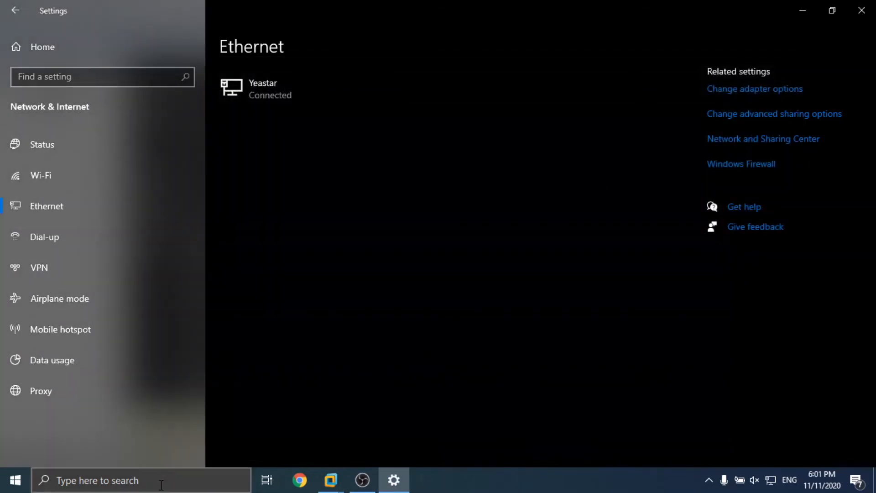
pyautogui.click(861, 11)
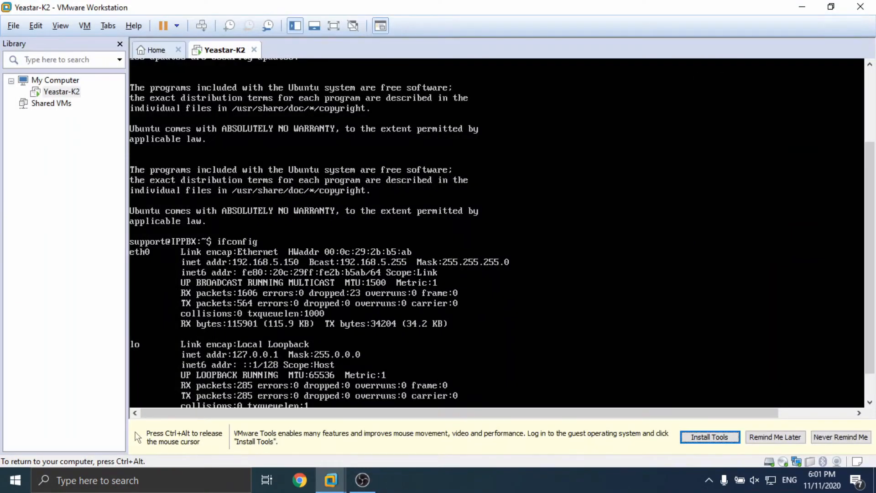
pyautogui.click(64, 480)
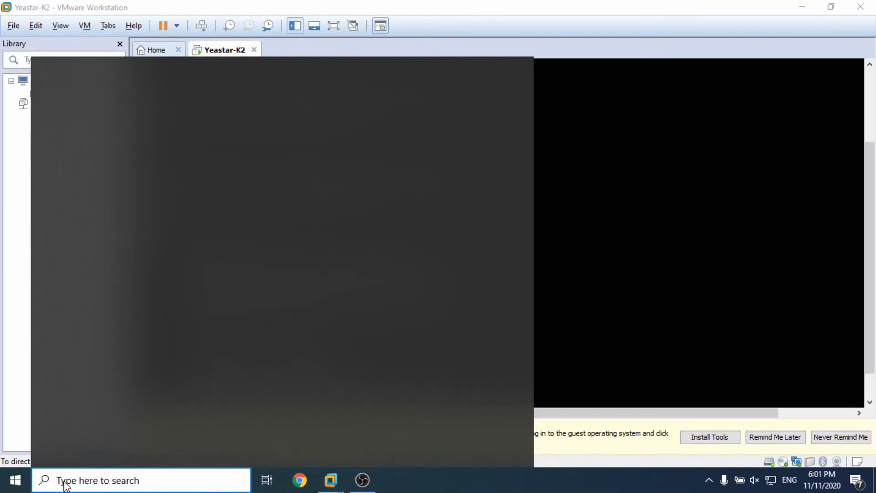
pyautogui.write('cmd')
pyautogui.press('Escape')
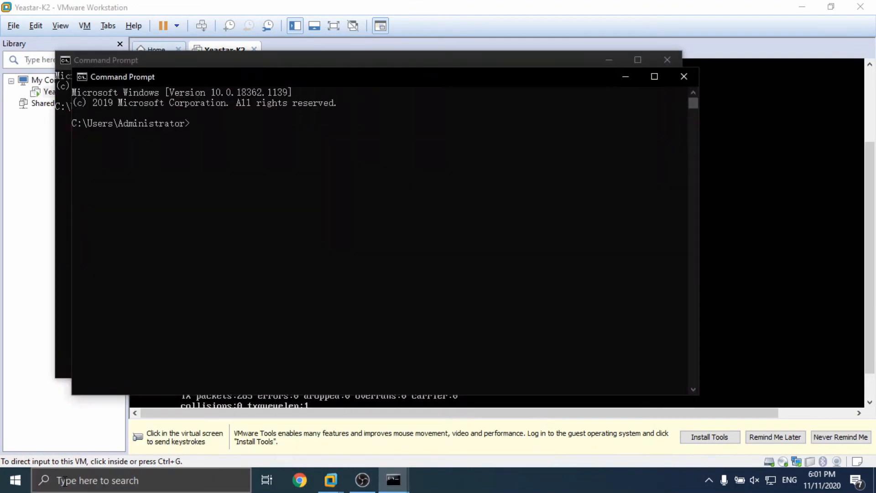
# Step: Ping 192.168.5.150 and stop it after the replies arrive
pyautogui.write('ping 192.15')
pyautogui.press('BackSpace')
pyautogui.write('68.5.150')
pyautogui.press('Return')
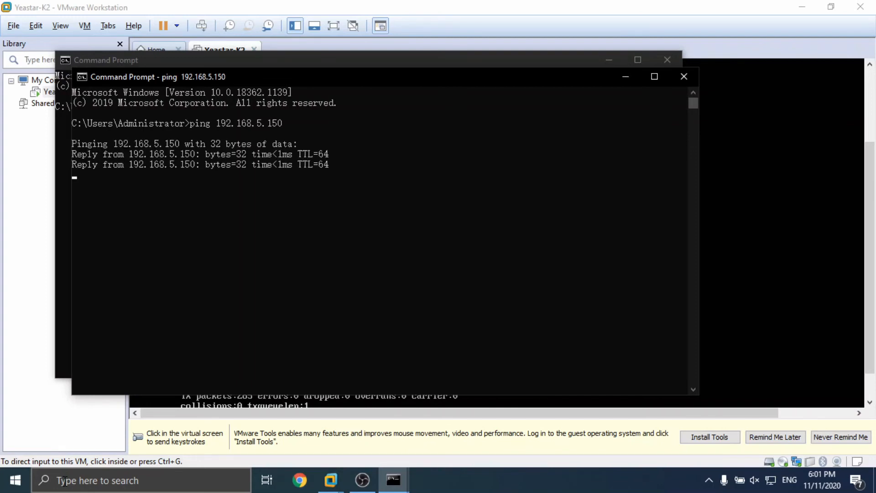
pyautogui.hotkey('ctrl', 'c')
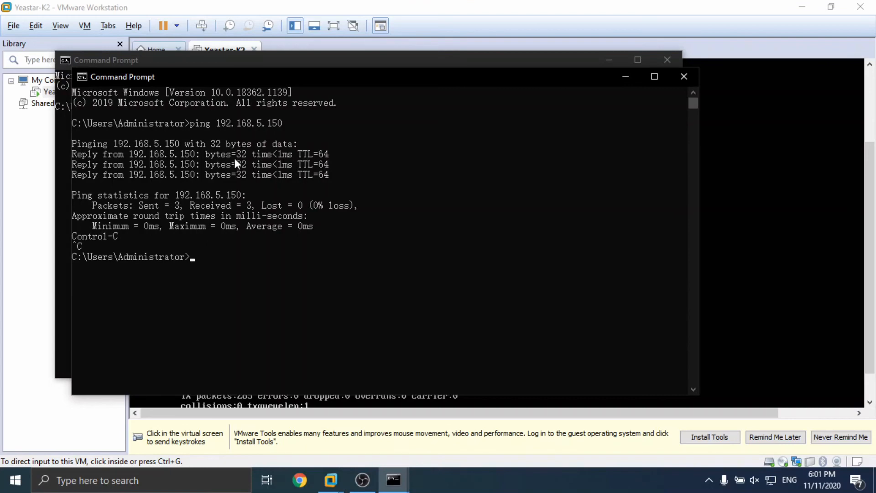
# Step: Copy the ping reply lines and close both Command Prompt windows
pyautogui.moveTo(327, 174); pyautogui.dragTo(73, 143)
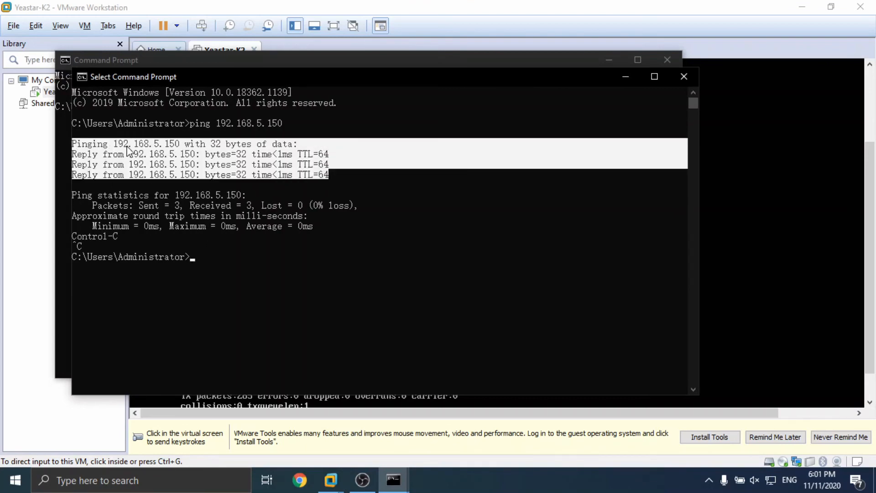
pyautogui.rightClick(656, 149)
pyautogui.click(680, 76)
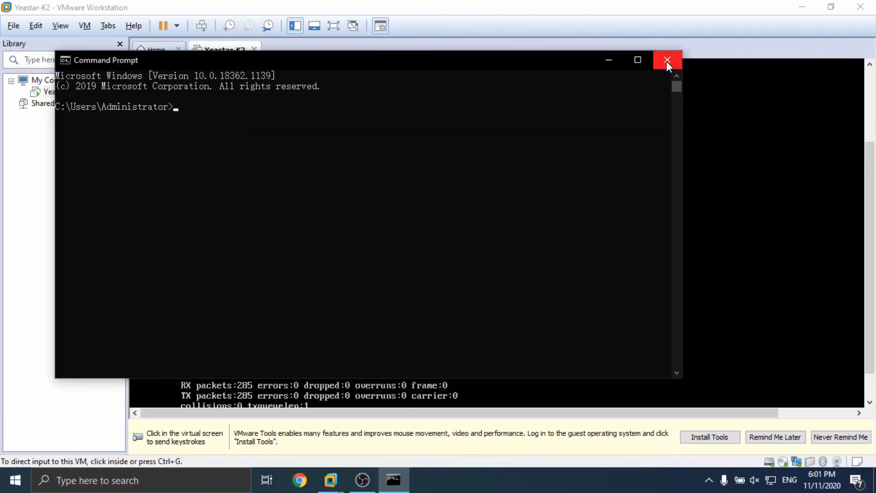
pyautogui.click(666, 61)
pyautogui.hotkey('ctrl', 'alt')
pyautogui.click(301, 482)
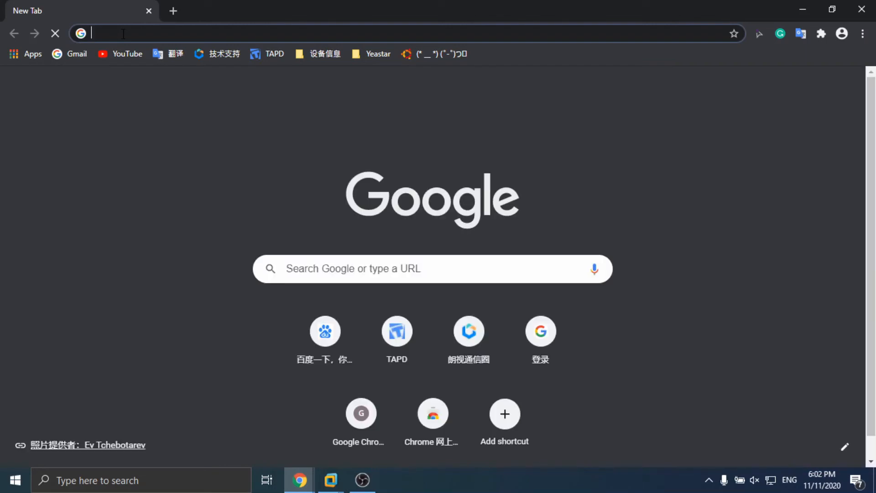
# Step: Browse to 192.168.5.150:8088 and proceed past Chrome's certificate warning
pyautogui.write('192')
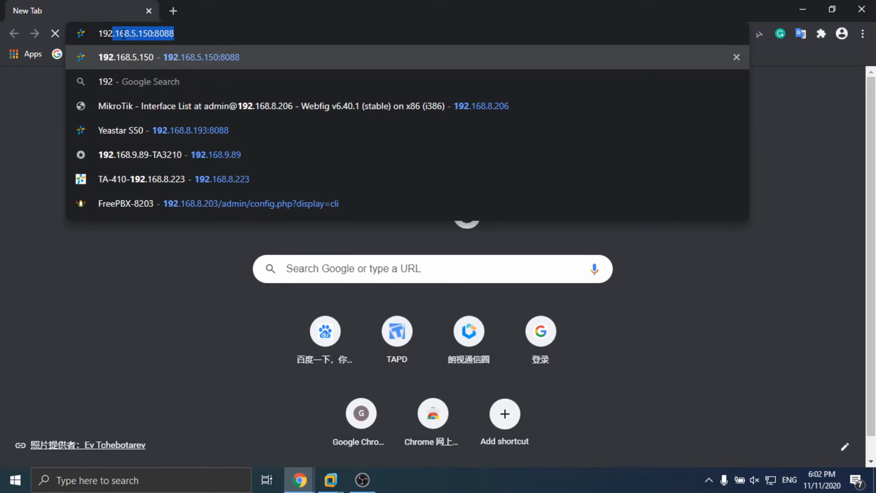
pyautogui.write('.168.5.150:')
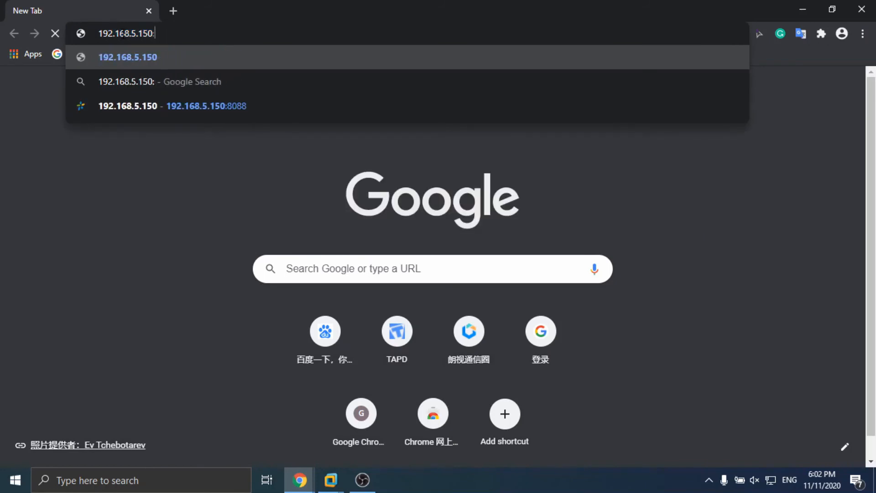
pyautogui.press('Return')
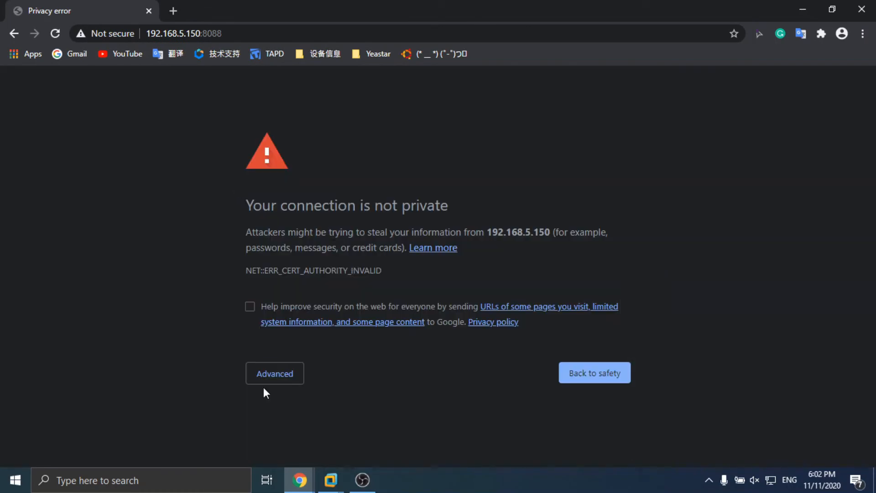
pyautogui.click(279, 375)
pyautogui.scroll(-1, 338, 372)
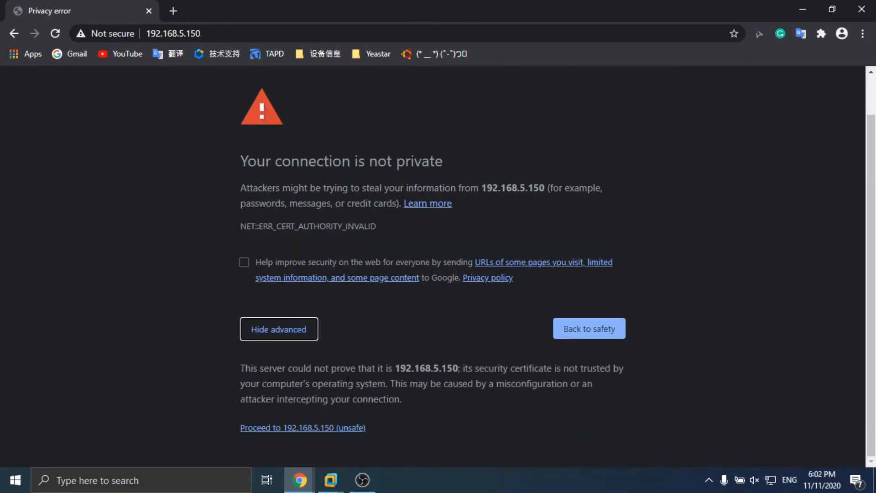
pyautogui.click(293, 427)
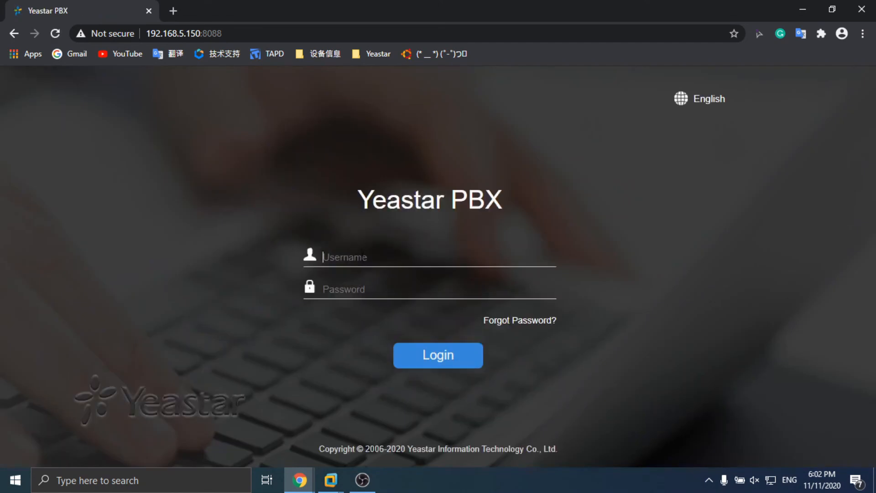
# Step: Log in to the Yeastar PBX web interface as admin with the account password
pyautogui.write('admin')
pyautogui.press('Tab')
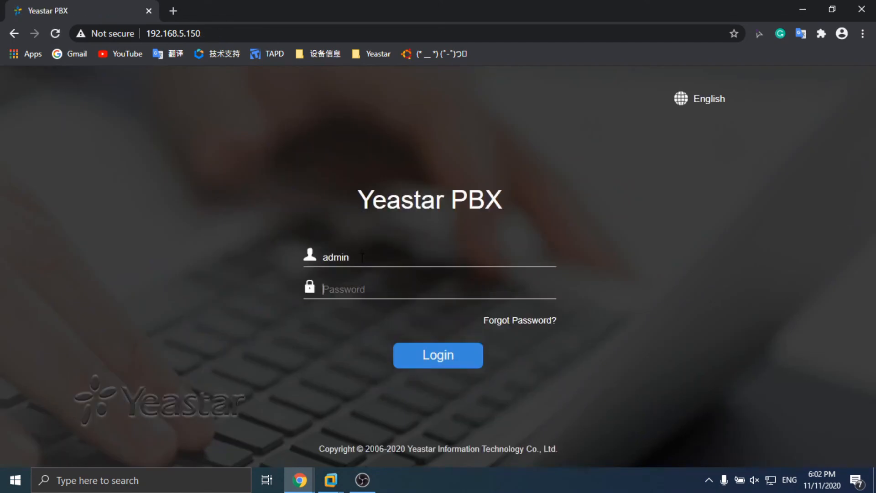
pyautogui.write('password')
pyautogui.press('Return')
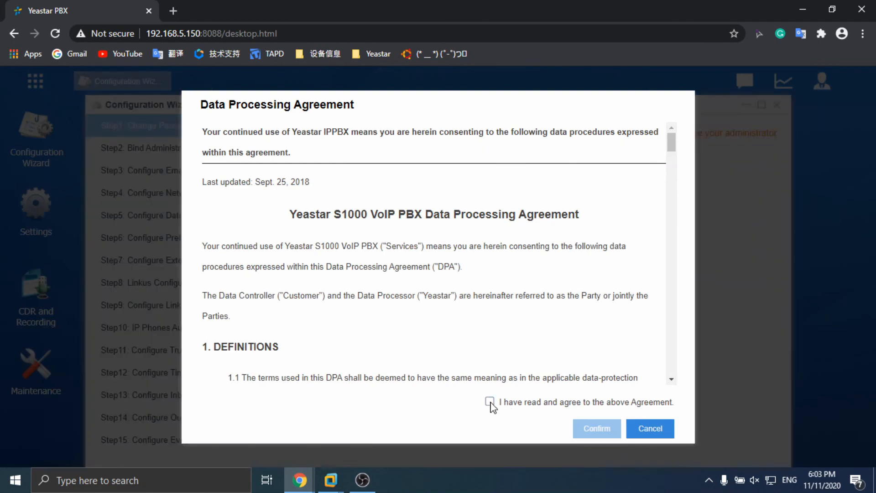
# Step: Accept the data processing agreement and close the Configuration Wizard
pyautogui.click(490, 401)
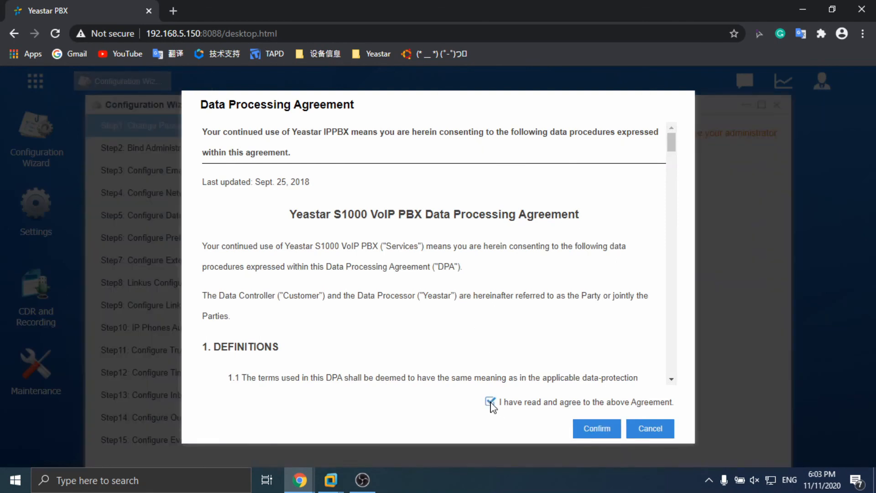
pyautogui.click(598, 428)
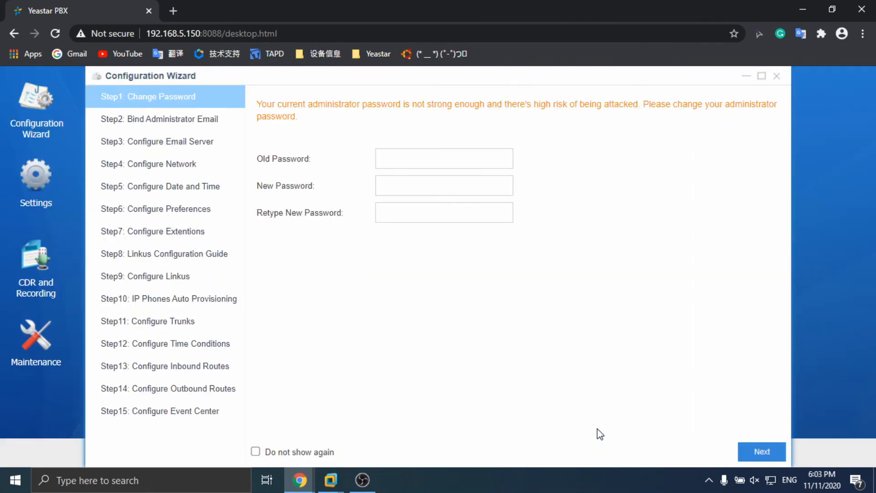
pyautogui.click(775, 76)
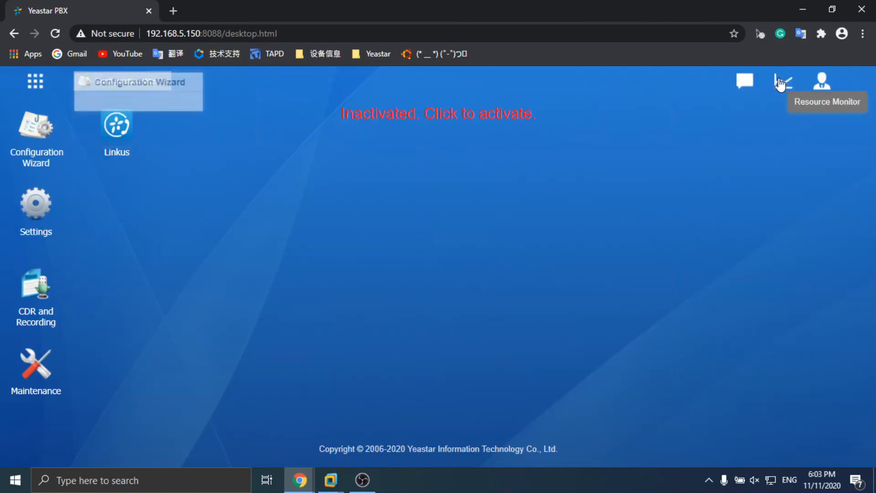